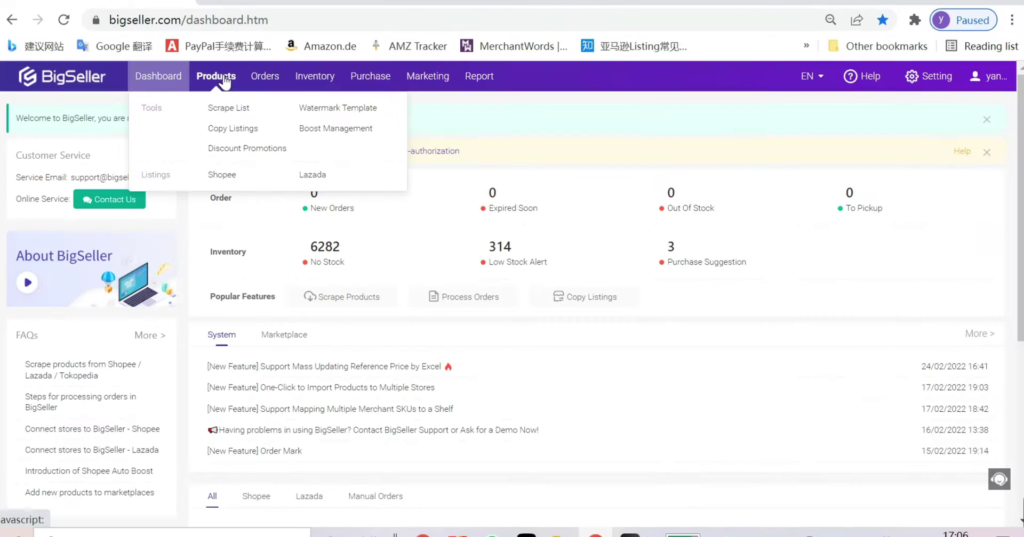
- Install the BigSeller - Product Scraper Chrome extension using the install link in the Scrape List's Scrape by Extension section
click(226, 107)
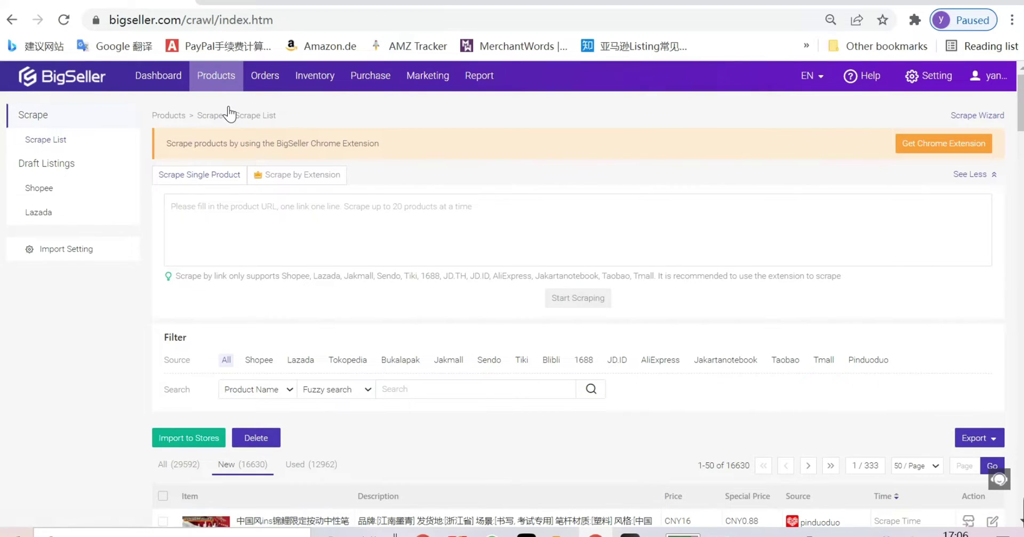
click(295, 176)
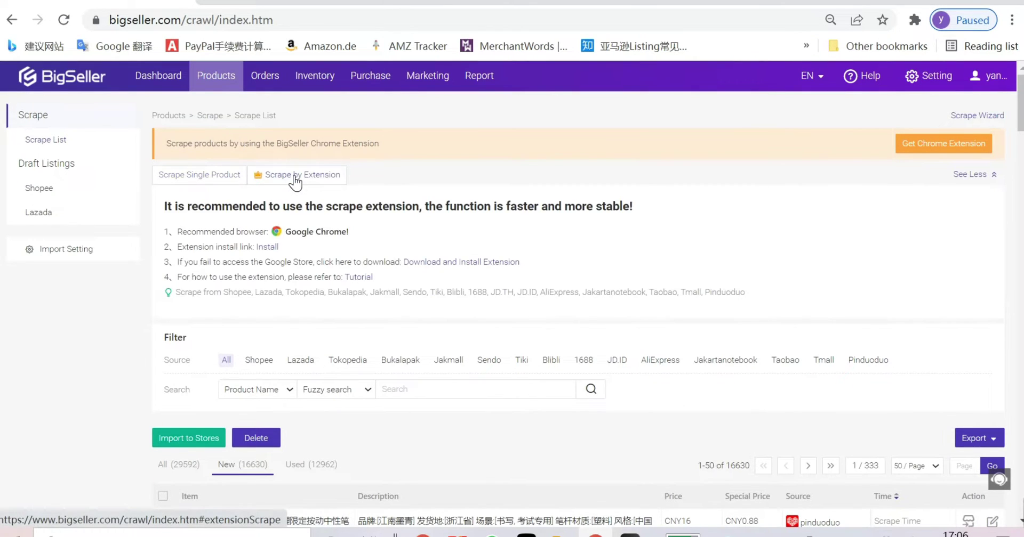
click(273, 248)
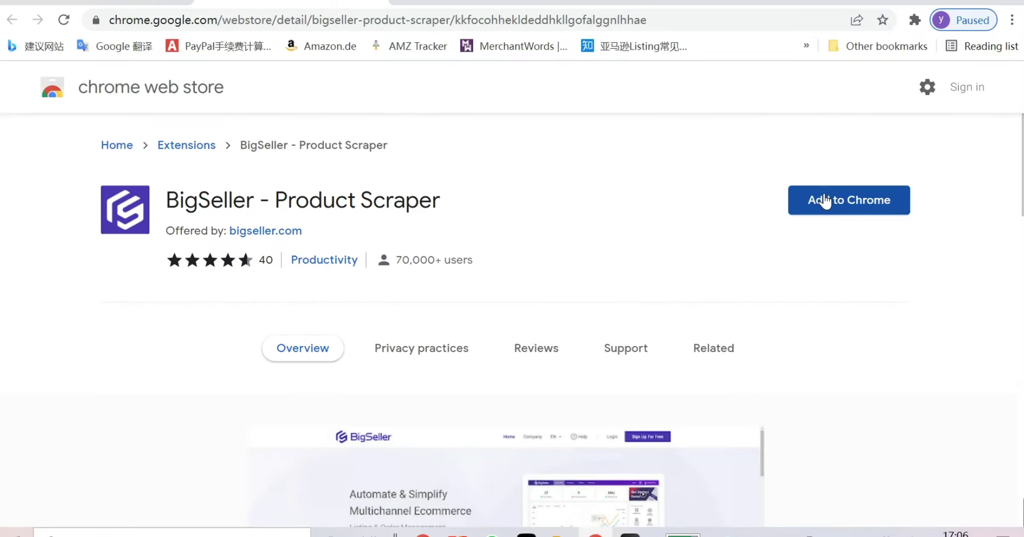
click(826, 202)
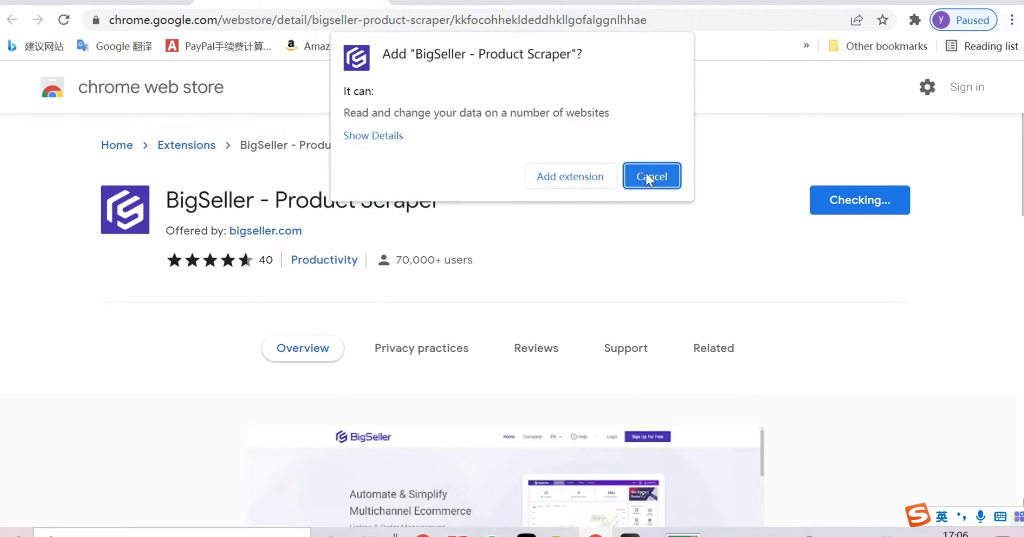
click(575, 174)
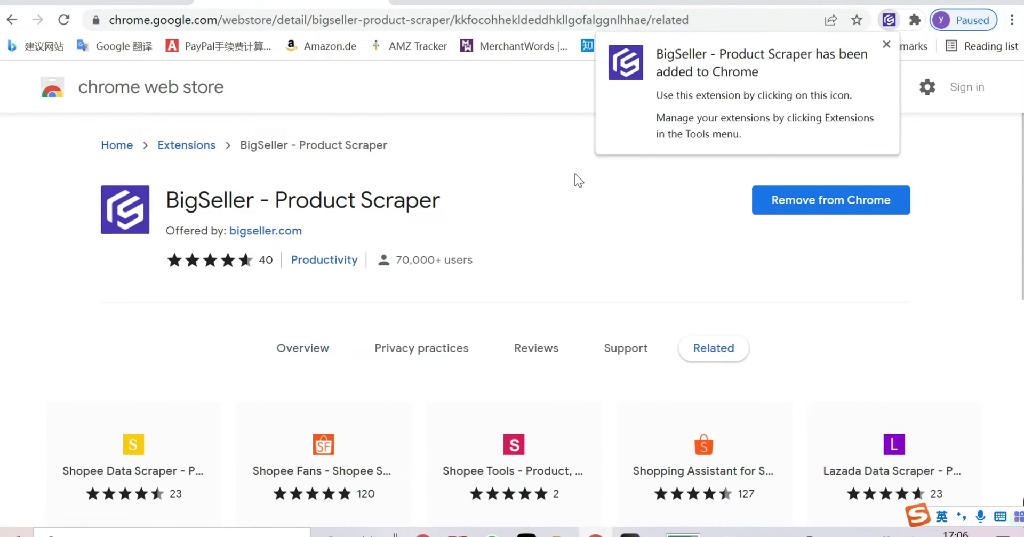
click(612, 204)
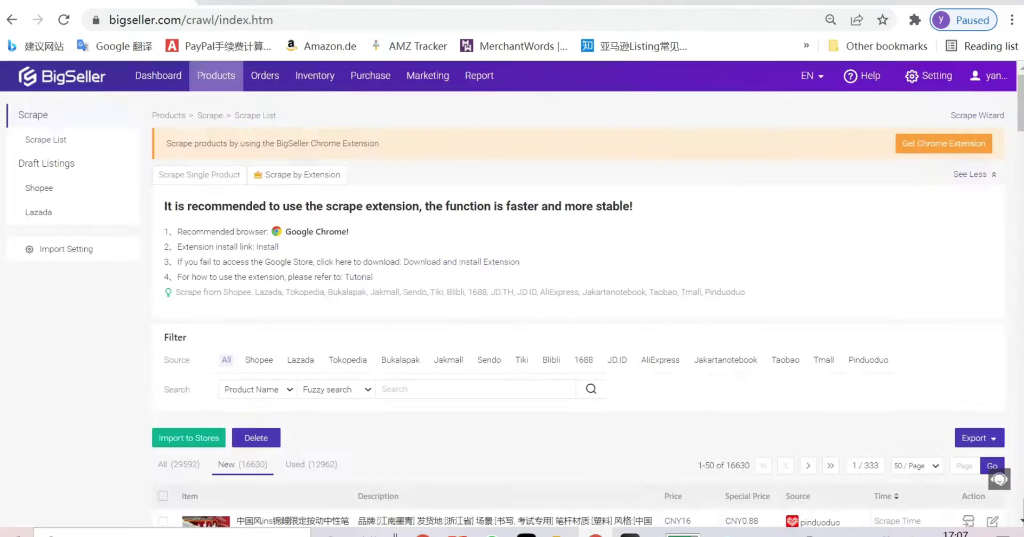
click(406, 1)
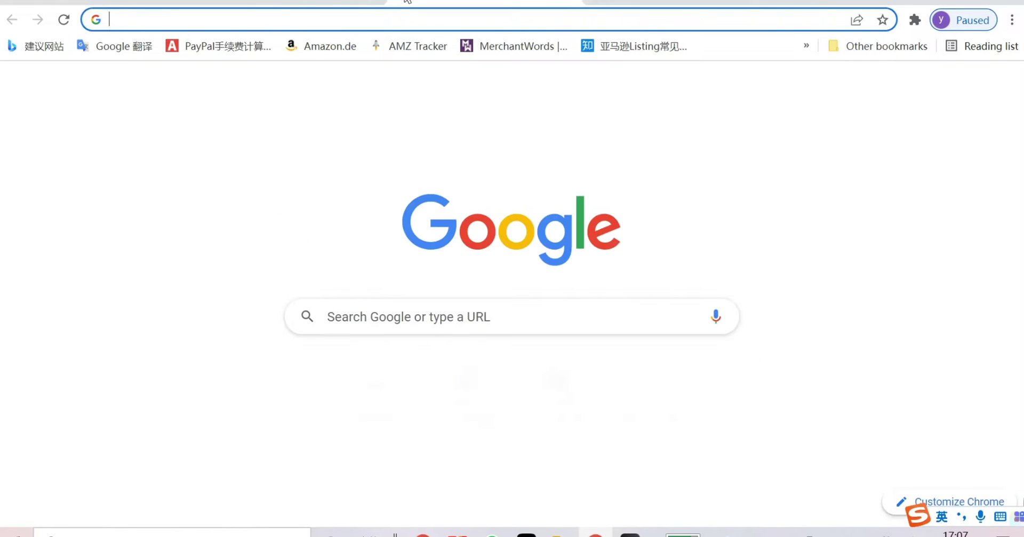
right_click(164, 20)
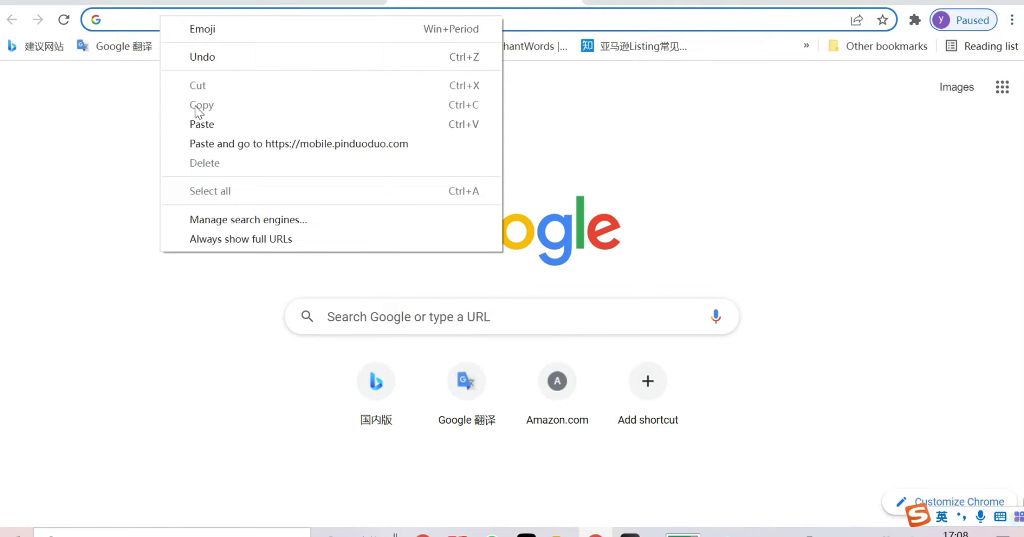
click(196, 124)
key(Return)
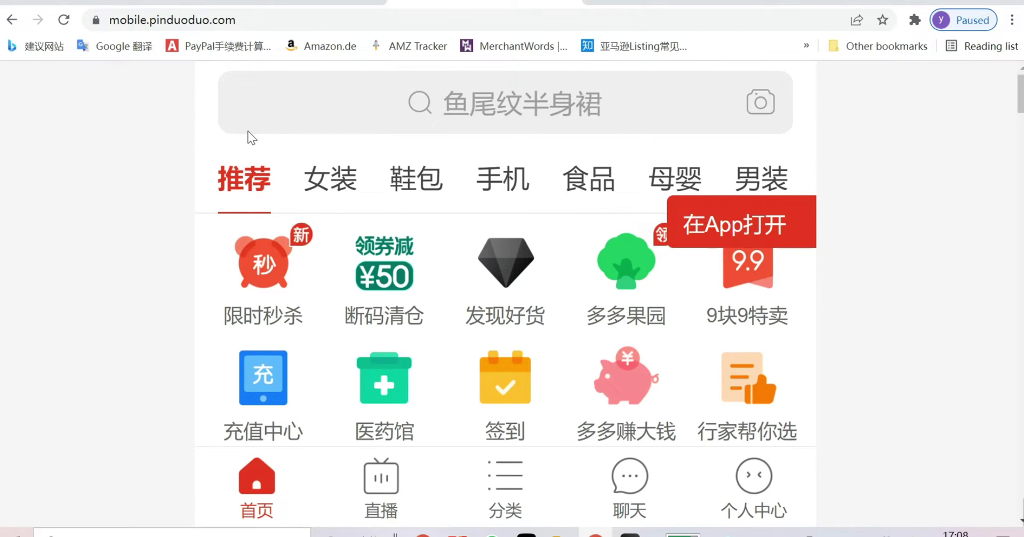
- Sign in to Pinduoduo by phone with the account phone number and the SMS verification code, accepting the agreement
scroll(245, 156, down, 5)
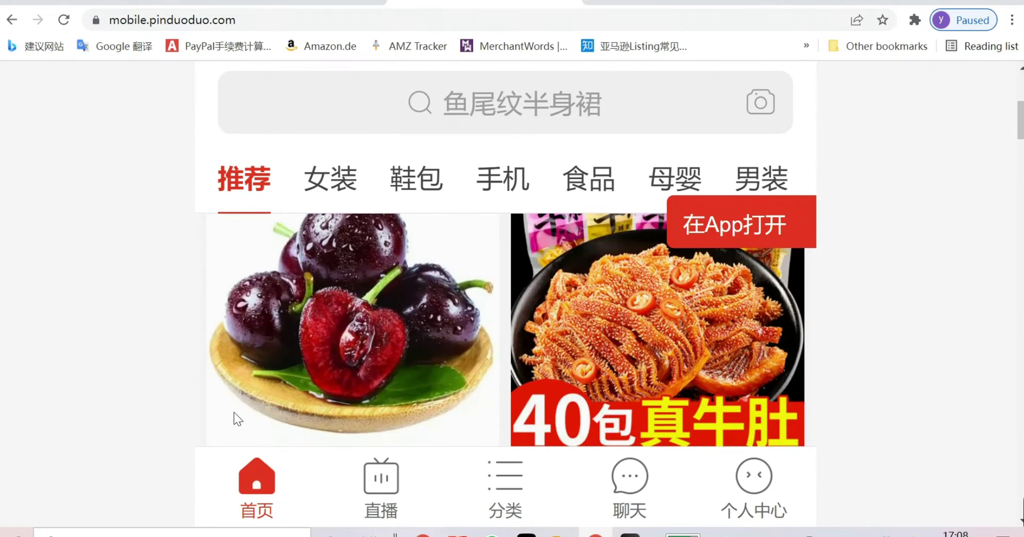
click(738, 485)
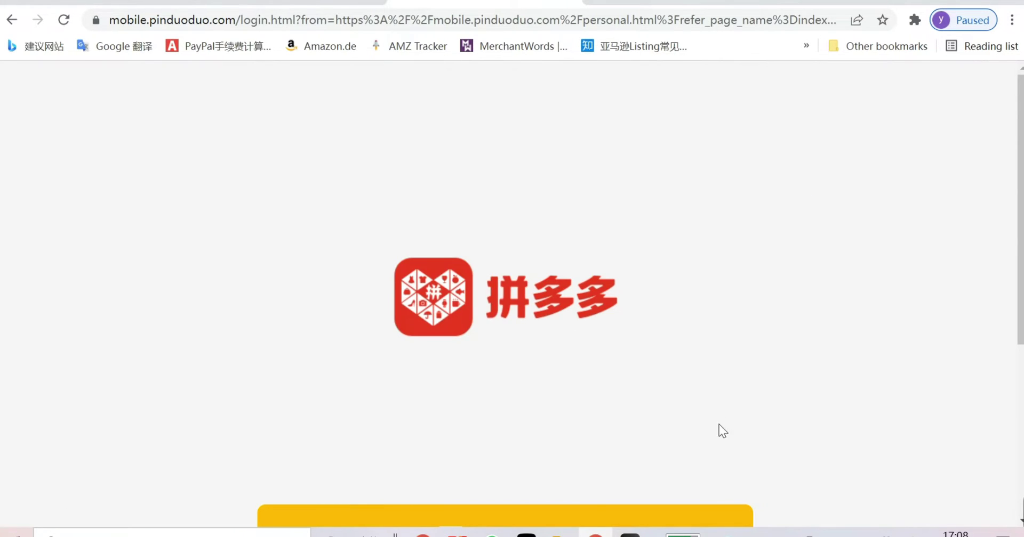
scroll(694, 343, down, 3)
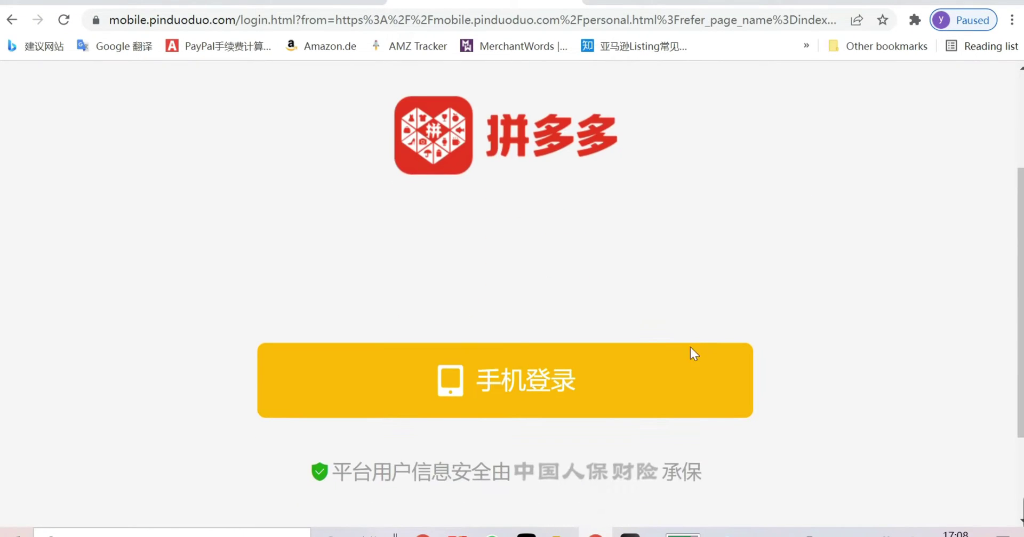
click(628, 372)
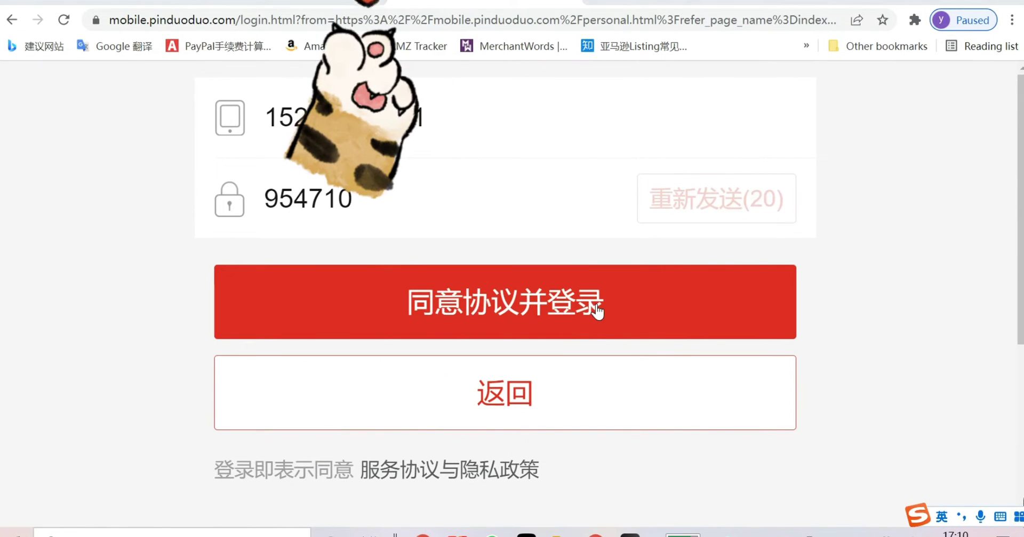
click(597, 311)
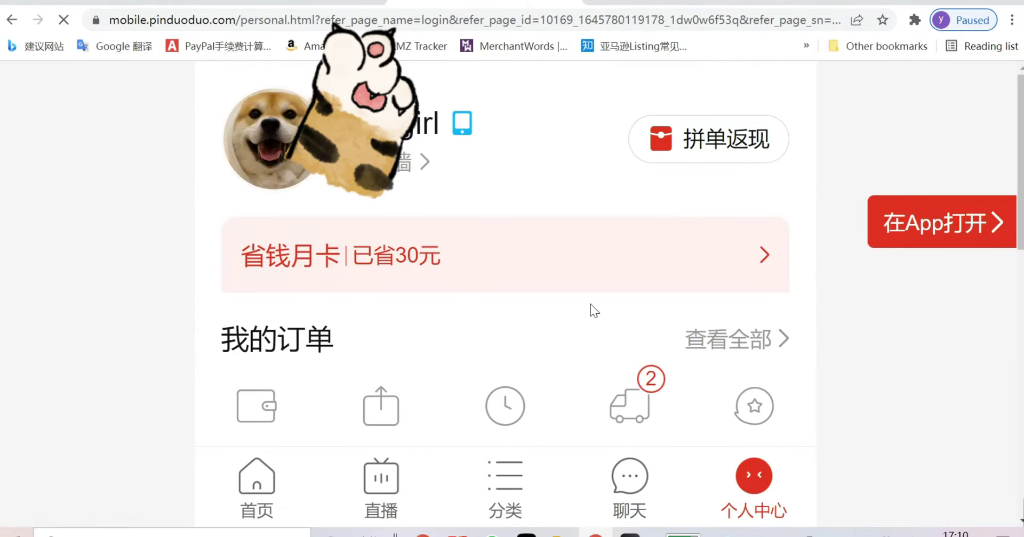
- Return to the Pinduoduo home page and search for goods using the recent search term "dress"
click(258, 482)
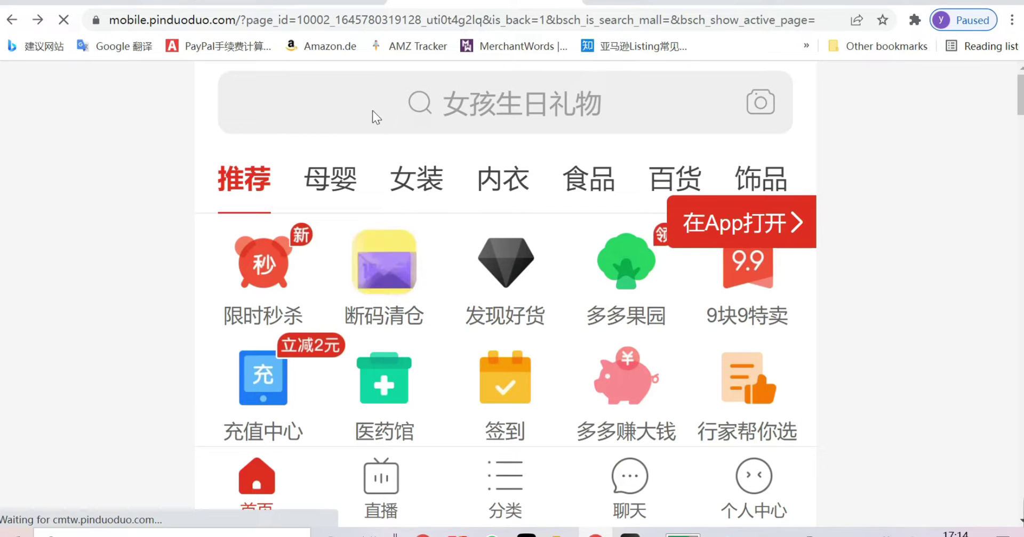
click(365, 98)
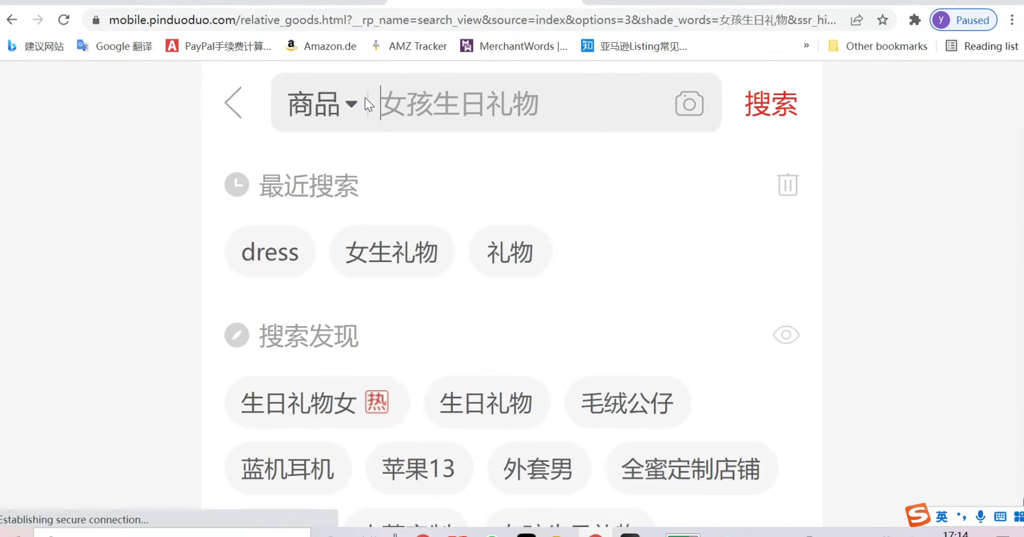
click(268, 251)
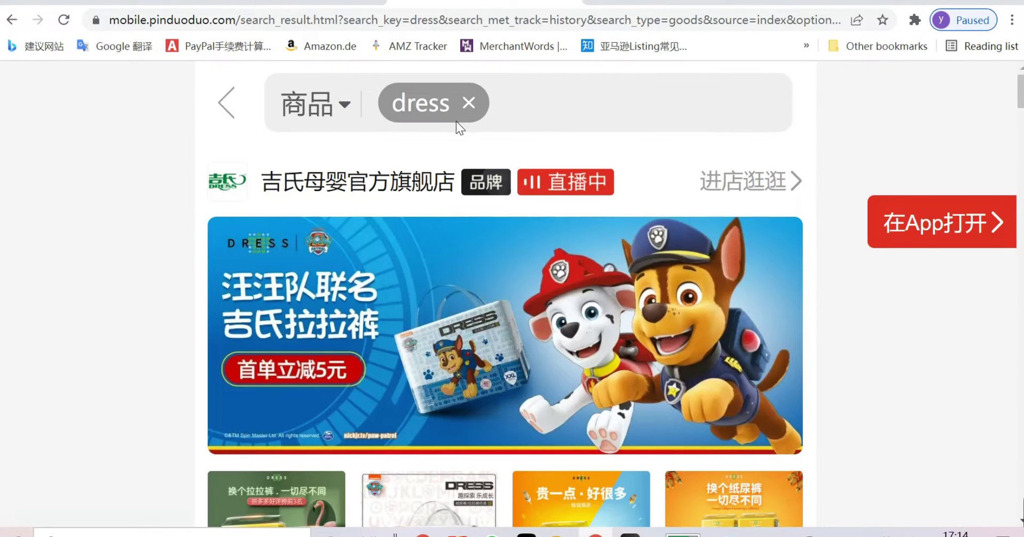
- Browse the dress search results and open the product page of the long black strappy dress
scroll(455, 120, down, 5)
scroll(455, 122, down, 5)
scroll(437, 160, down, 5)
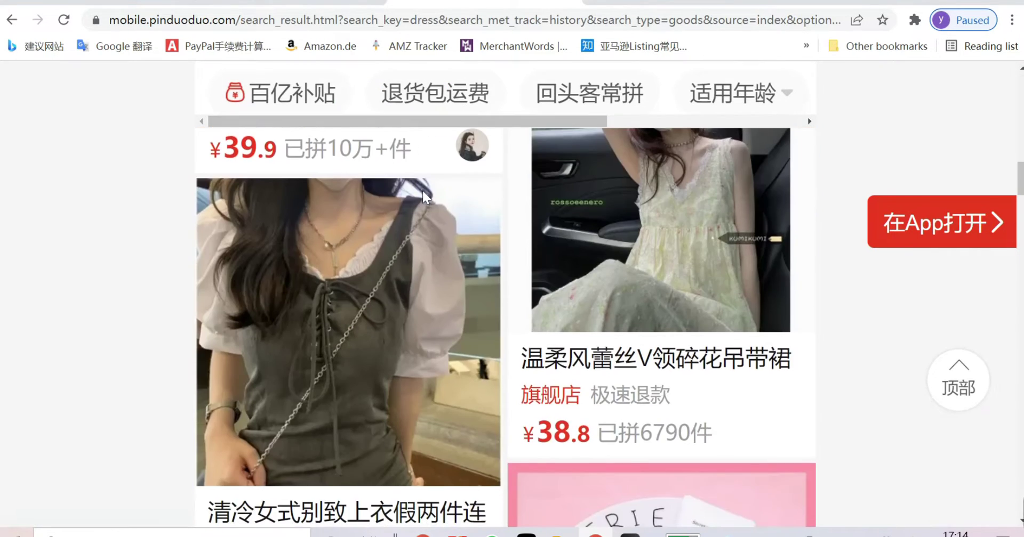
scroll(409, 201, down, 1)
scroll(407, 213, down, 3)
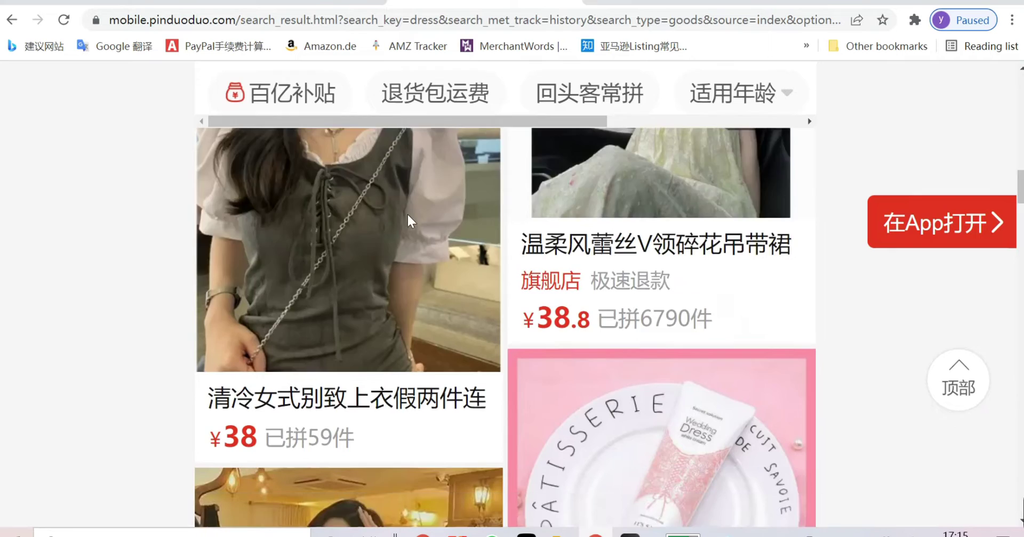
scroll(407, 214, down, 6)
click(681, 269)
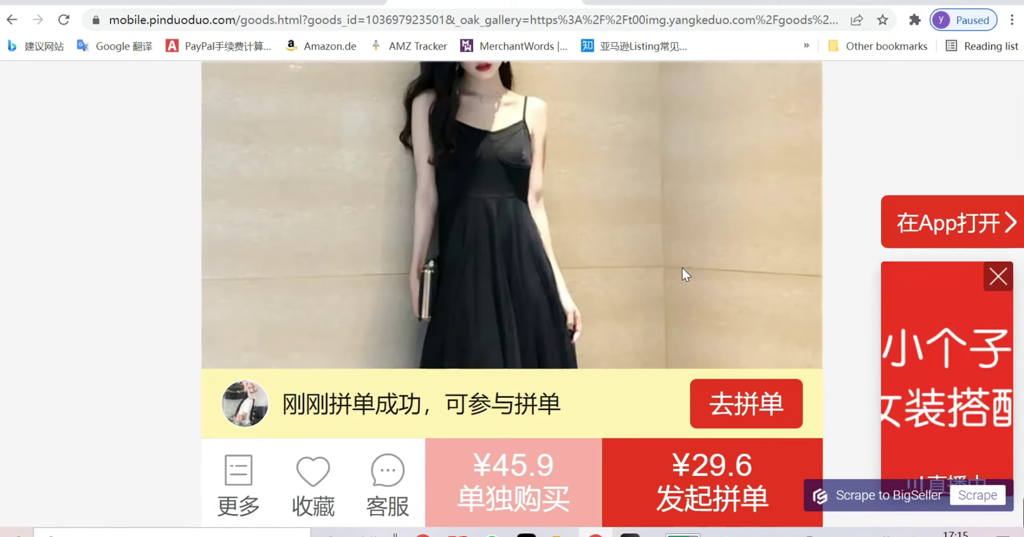
- Scrape the black dress product to BigSeller and view it in the Scrape List
click(977, 499)
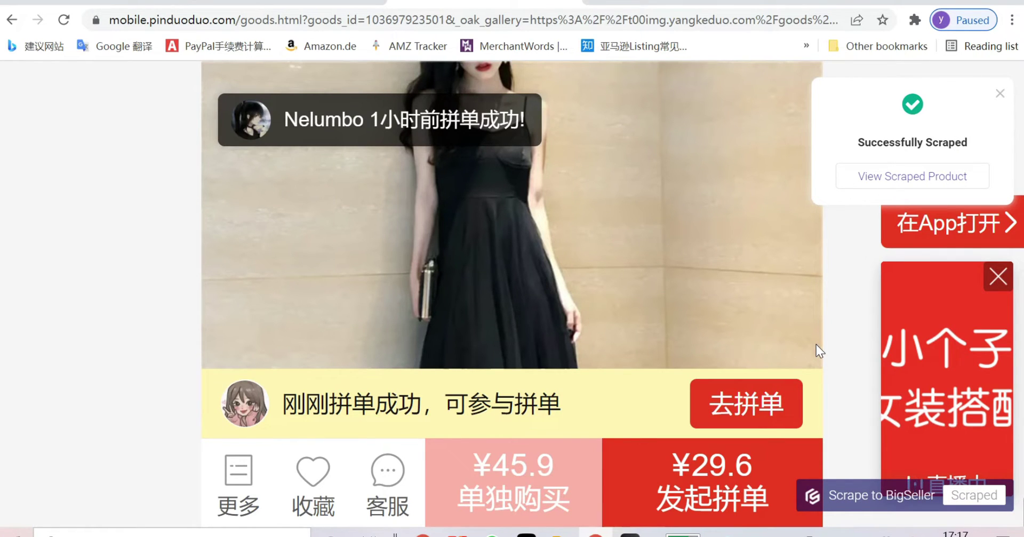
click(888, 176)
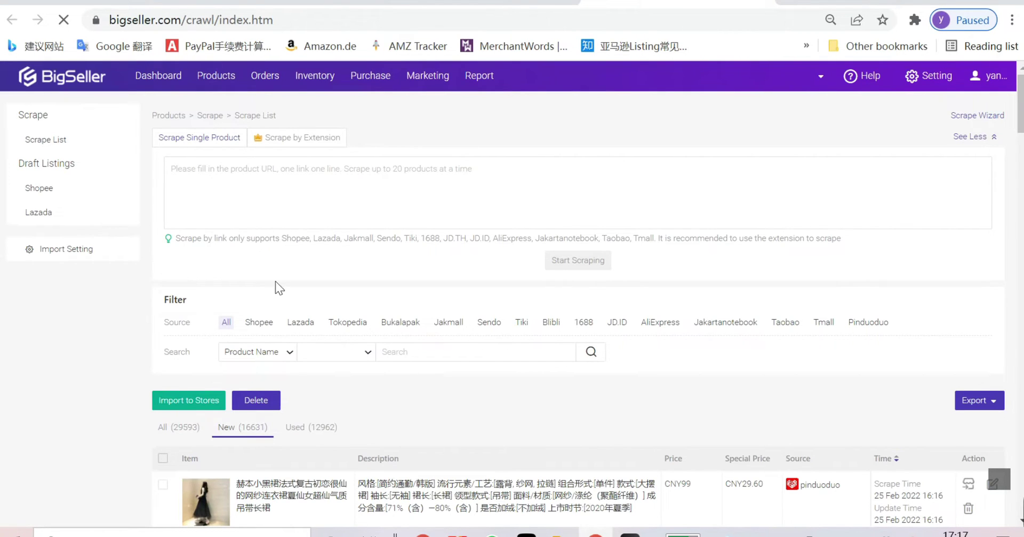
scroll(275, 282, down, 3)
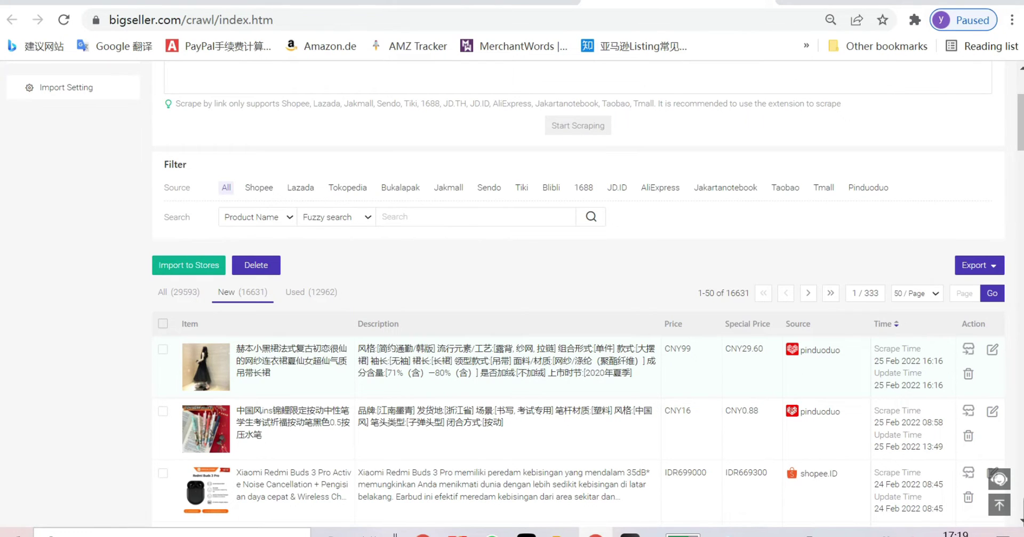
- Open the scraped Pinduoduo dress for editing, review its details and translate its product information into English
click(993, 351)
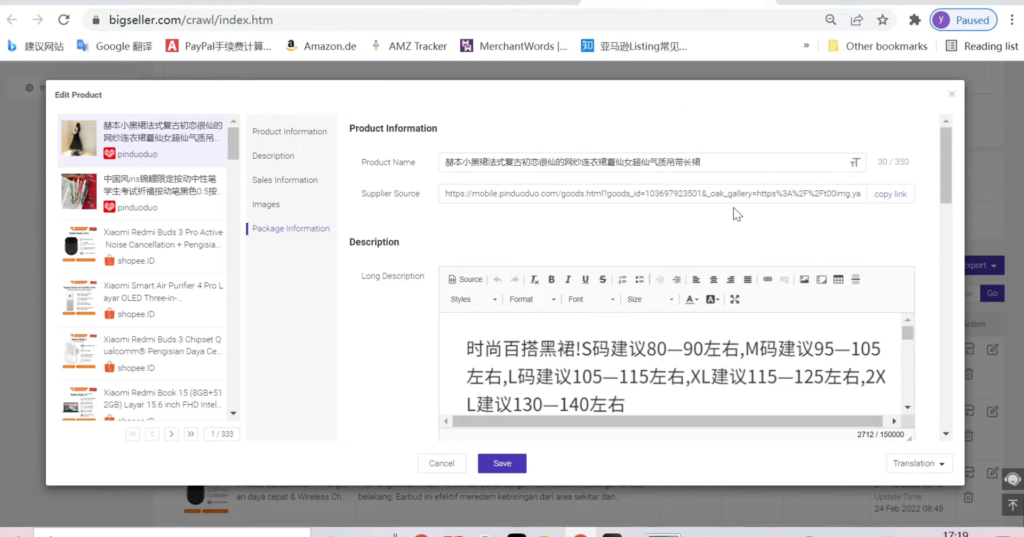
scroll(731, 223, down, 8)
scroll(731, 223, up, 3)
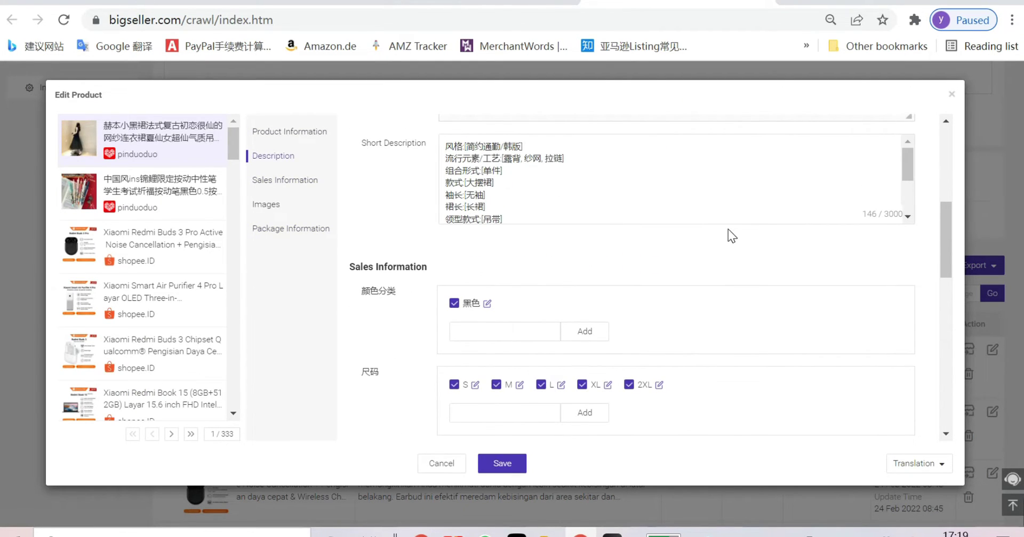
scroll(728, 229, up, 5)
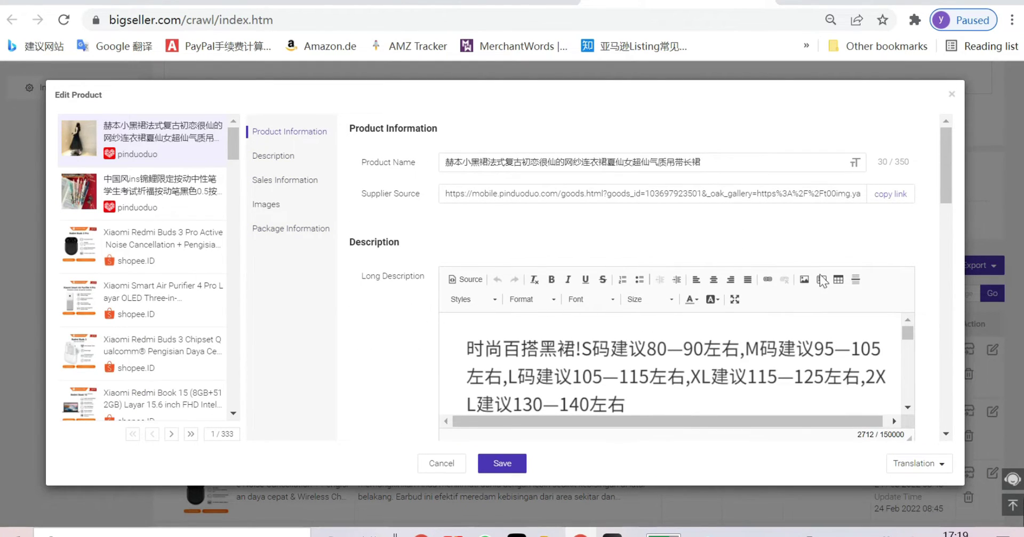
click(912, 464)
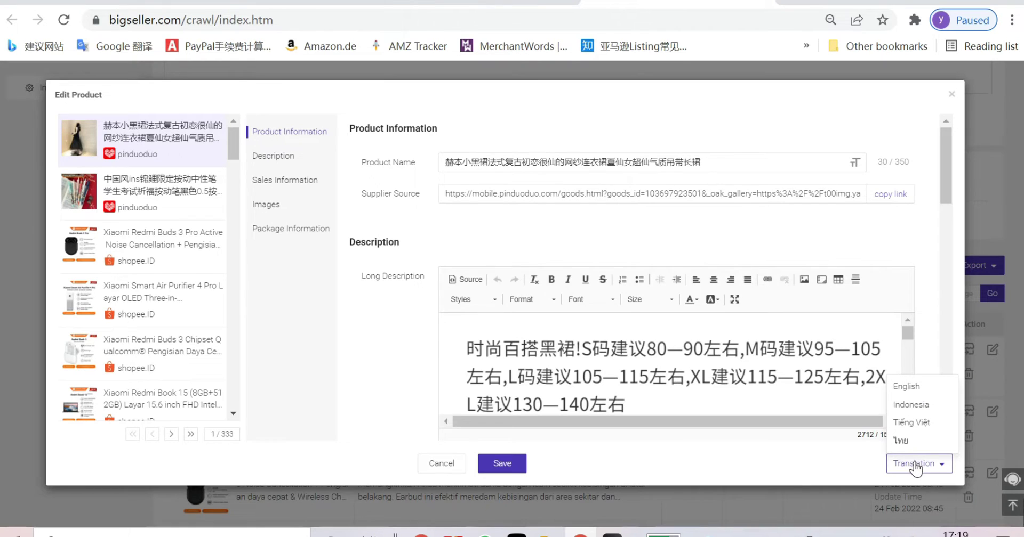
click(918, 390)
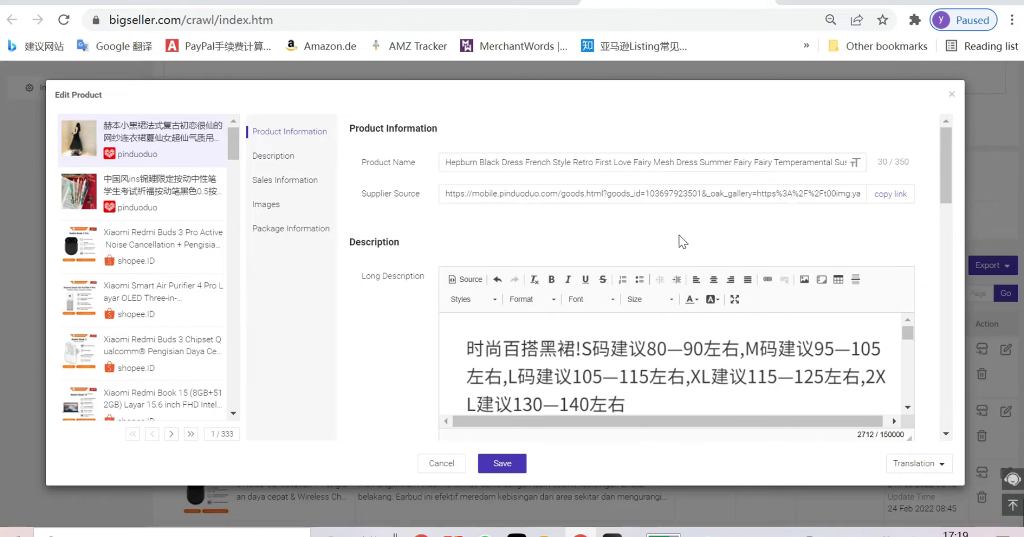
- Check the translated product details, save them, close the product editor and reload the Scrape List
scroll(679, 235, down, 5)
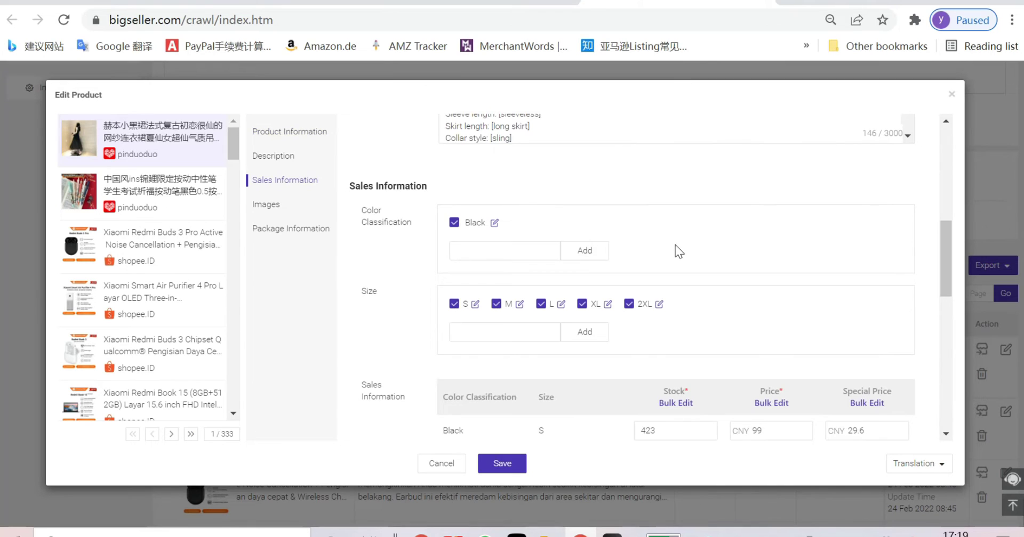
scroll(674, 246, up, 5)
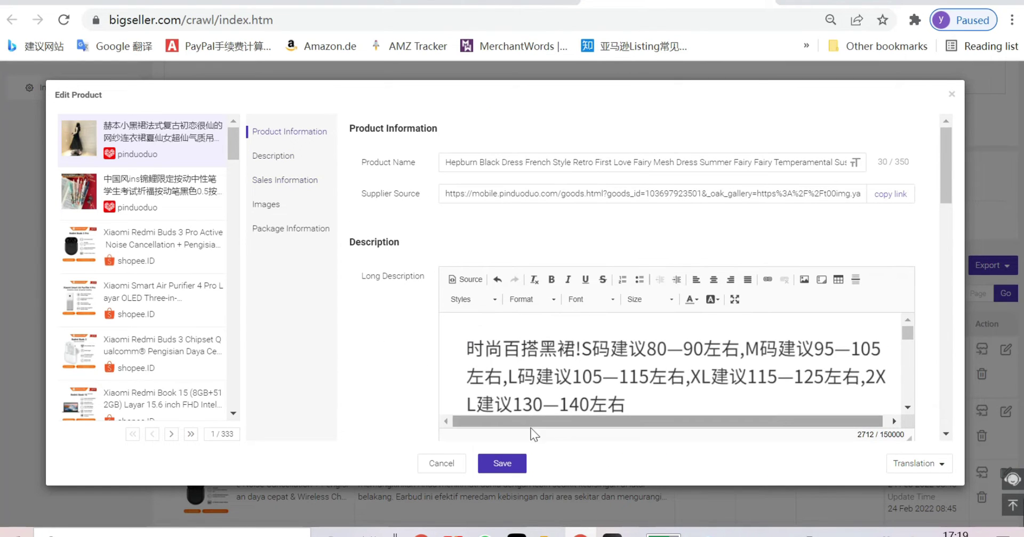
click(514, 468)
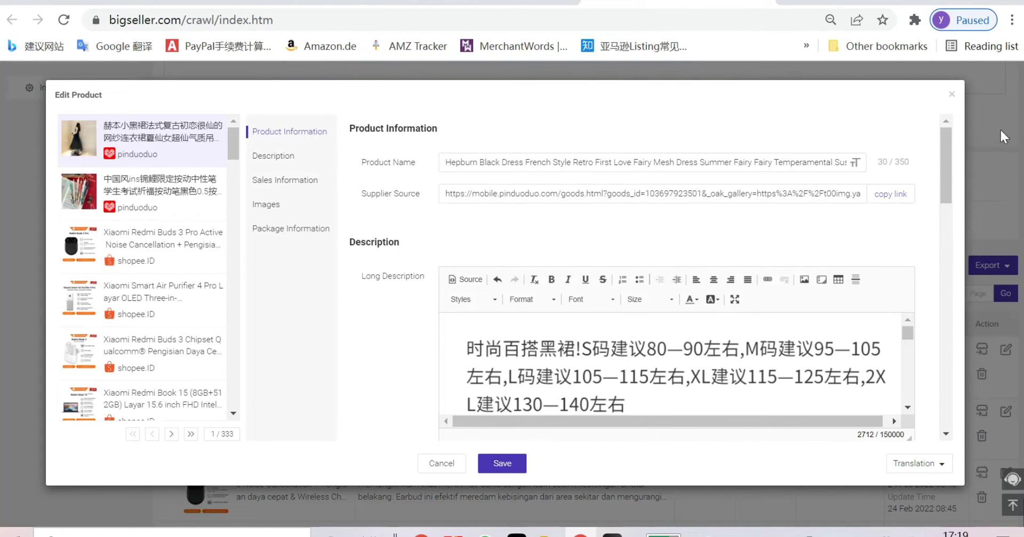
click(958, 99)
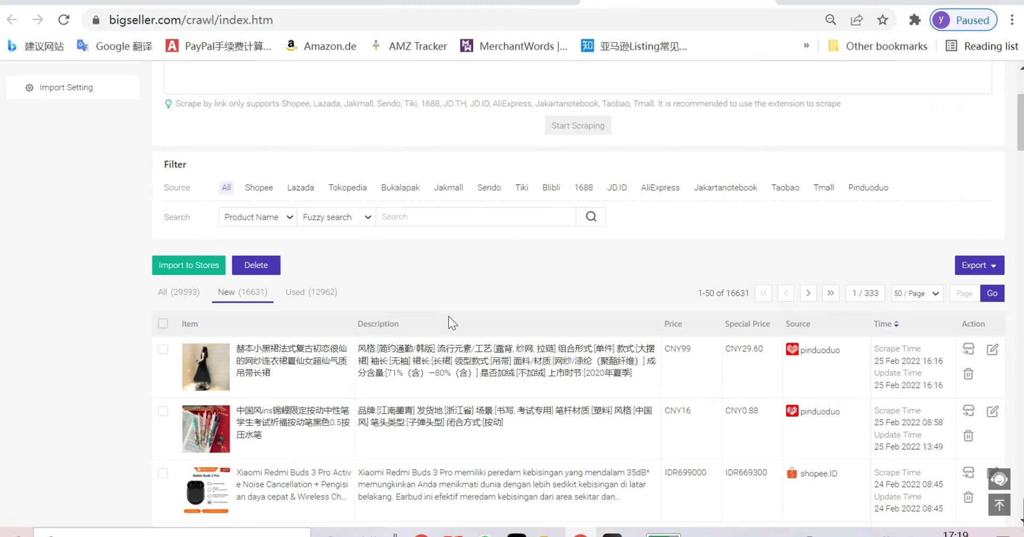
click(63, 20)
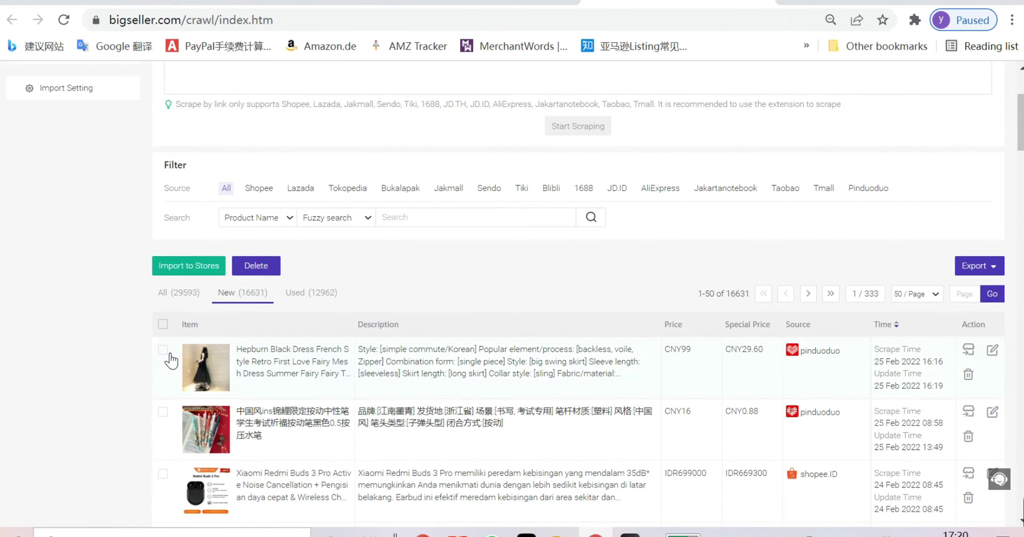
- Import the Hepburn Black Dress product into the Shopee and Lazada stores as draft listings and open the Lazada drafts
click(164, 352)
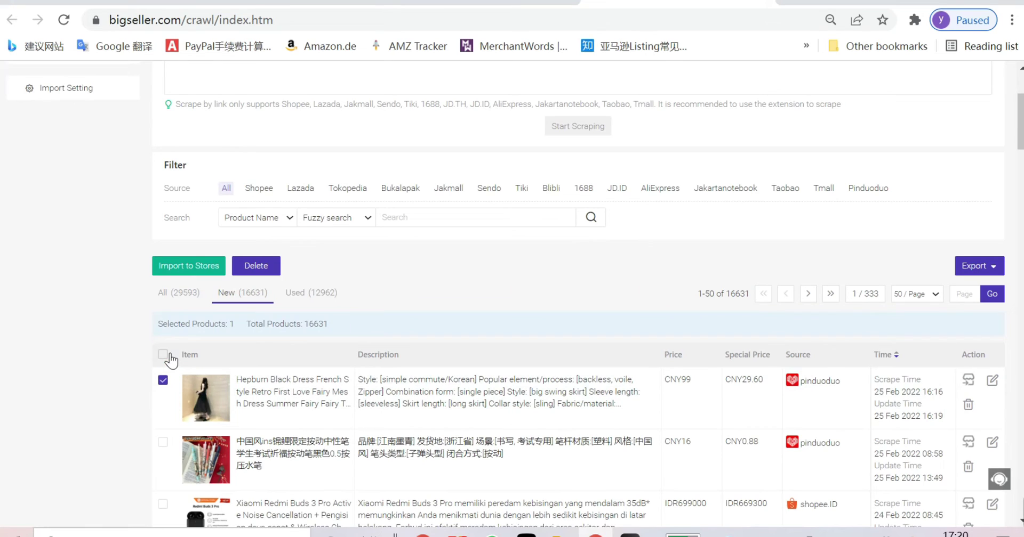
click(204, 268)
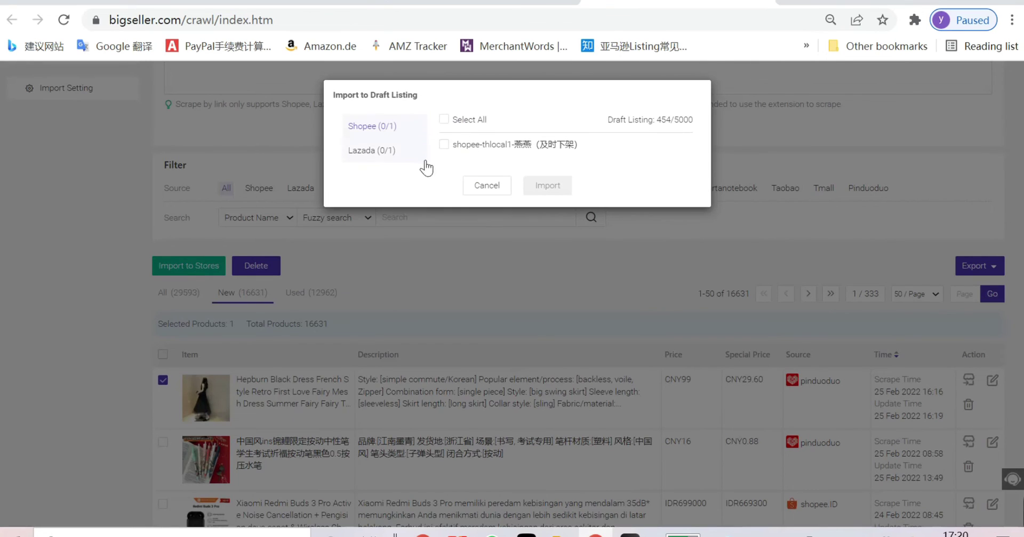
click(474, 145)
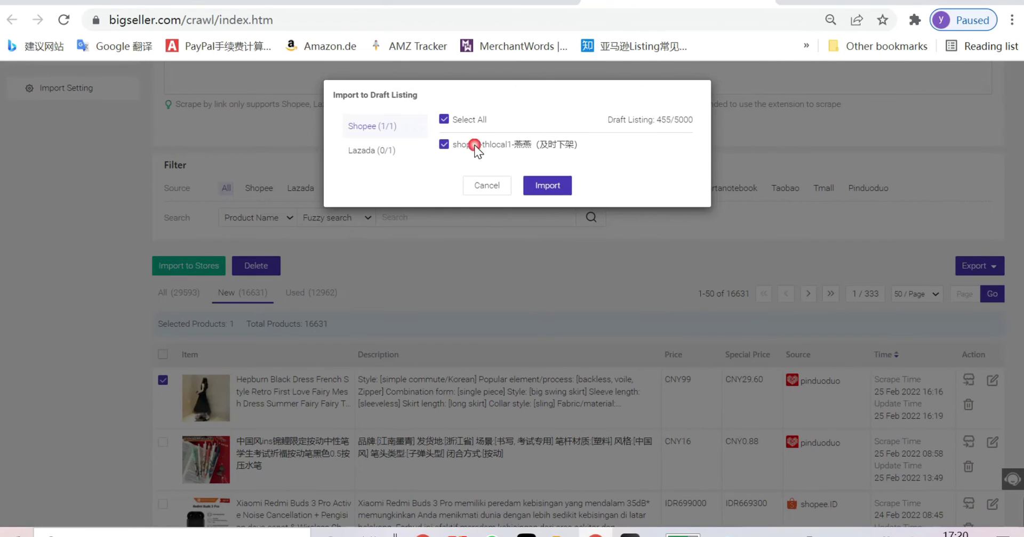
click(389, 151)
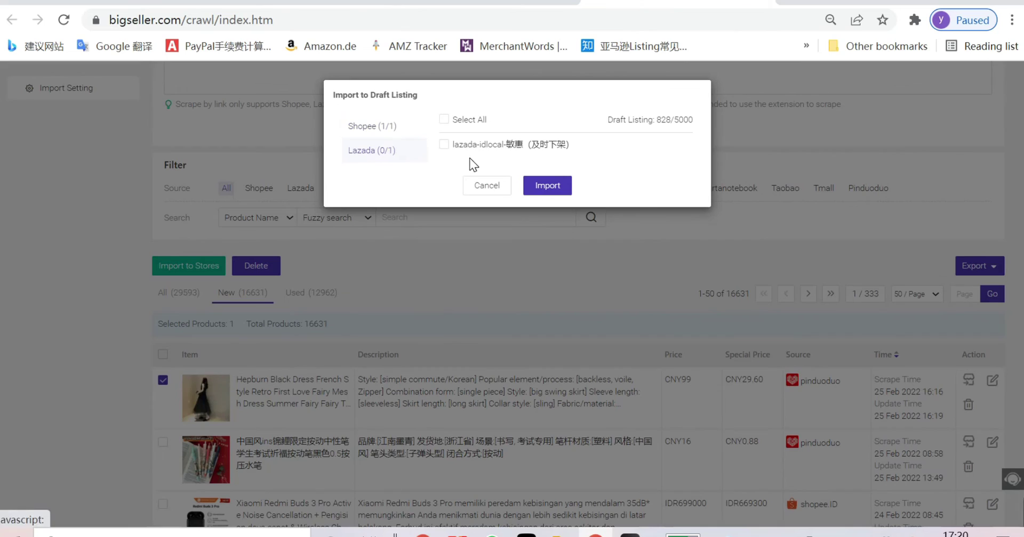
click(466, 144)
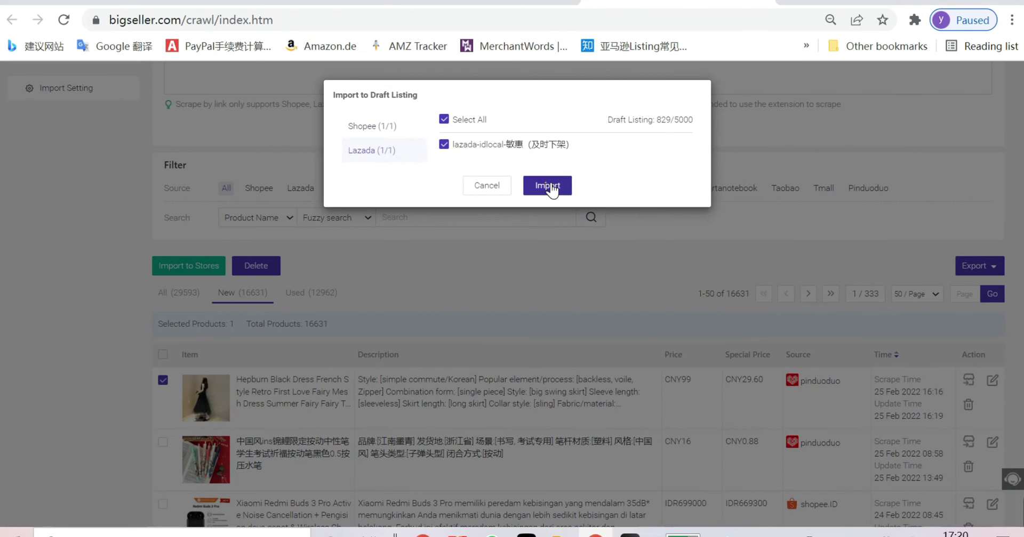
click(549, 187)
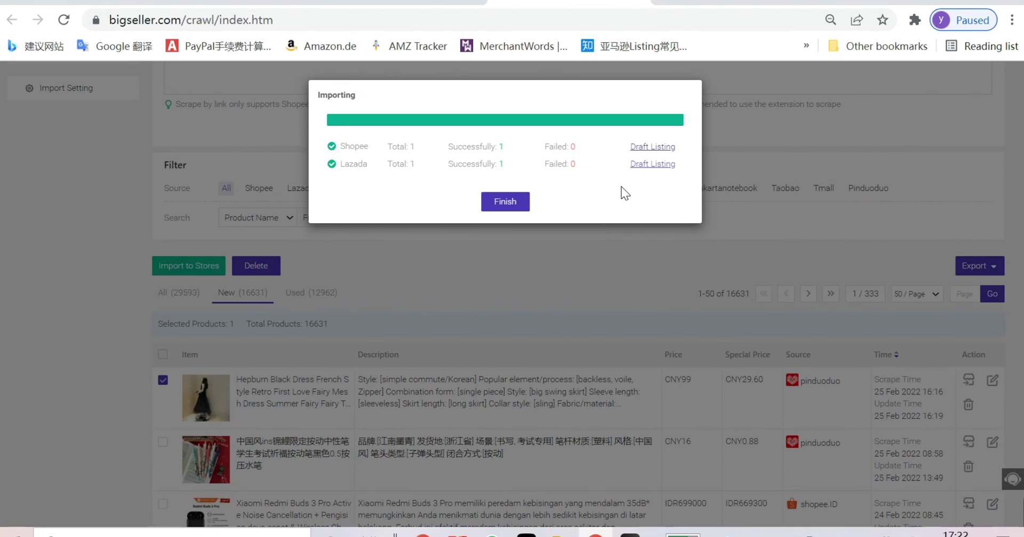
click(650, 165)
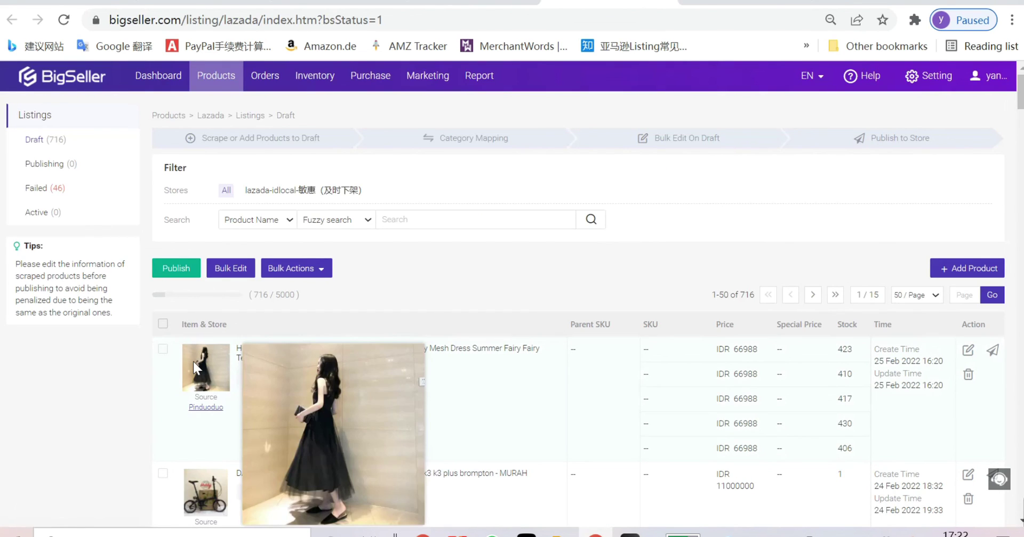